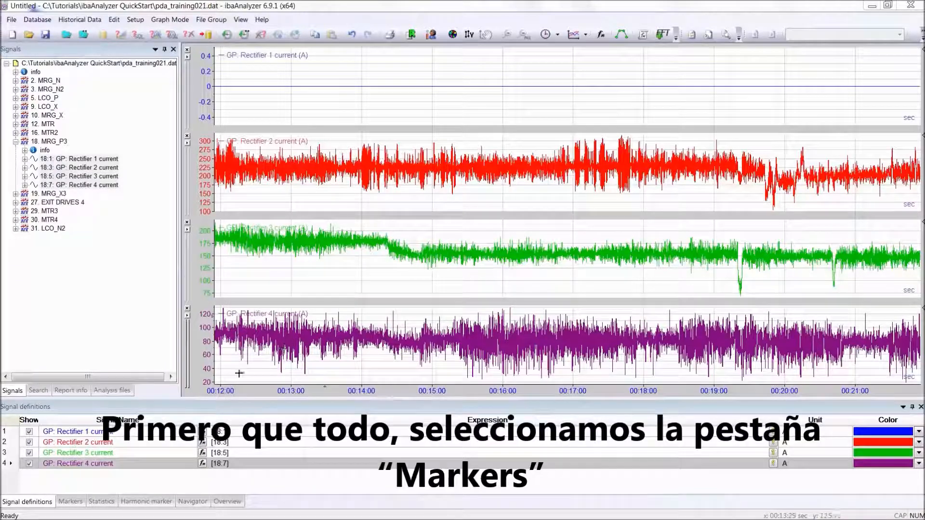
Show the marker values and move marker X1 to about 00:15:27 and marker X2 to about 00:18:55
left_click(77, 501)
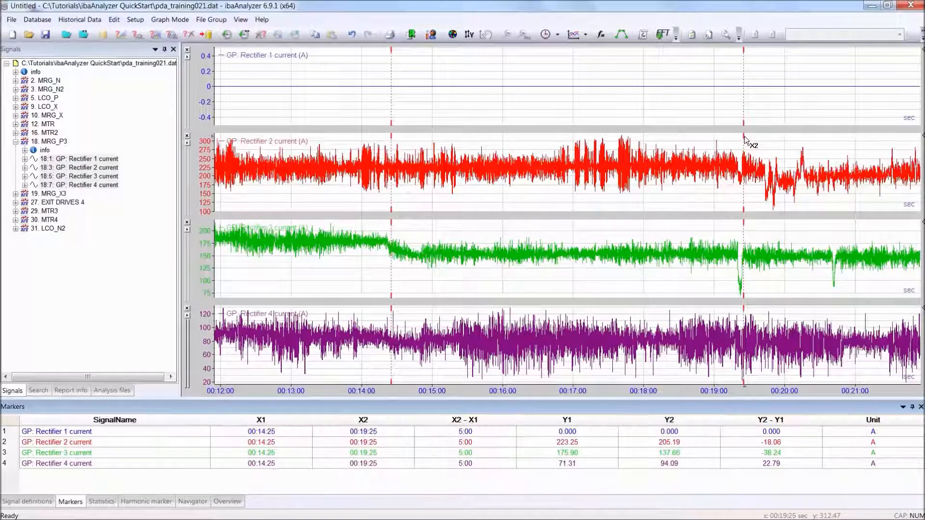
left_click(393, 141)
mouse_move(393, 141)
left_mouse_down()
mouse_move(423, 144)
mouse_move(337, 141)
mouse_move(465, 140)
left_mouse_up()
mouse_move(743, 140)
left_mouse_down()
mouse_move(687, 143)
mouse_move(708, 142)
left_mouse_up()
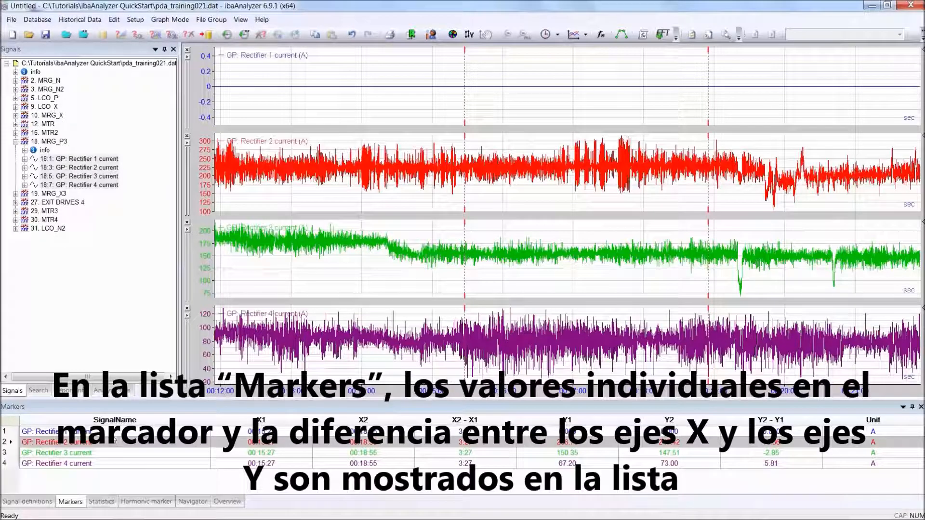
left_click(258, 316)
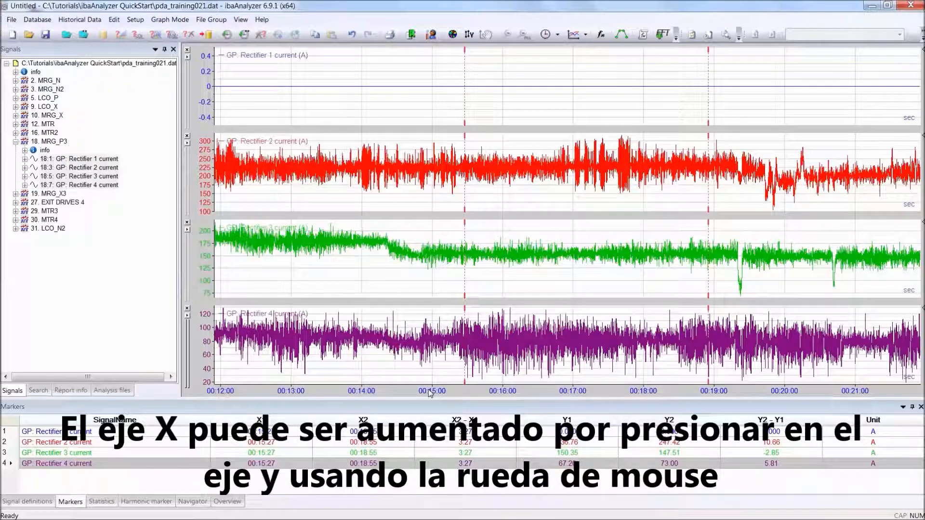
Zoom in on the time axis until it spans about 00:15:30 to 00:18:20
scroll(435, 391, "down", 1)
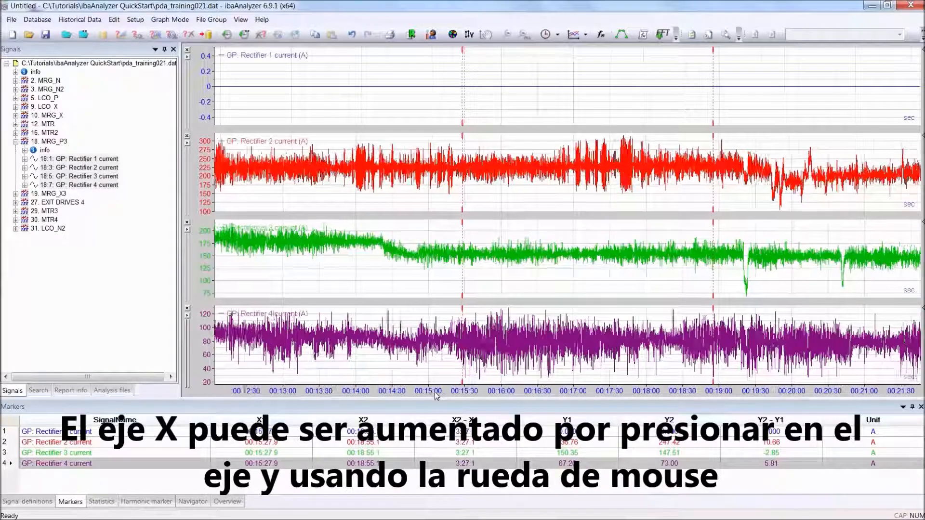
scroll(435, 391, "down", 1)
scroll(436, 395, "down", 2)
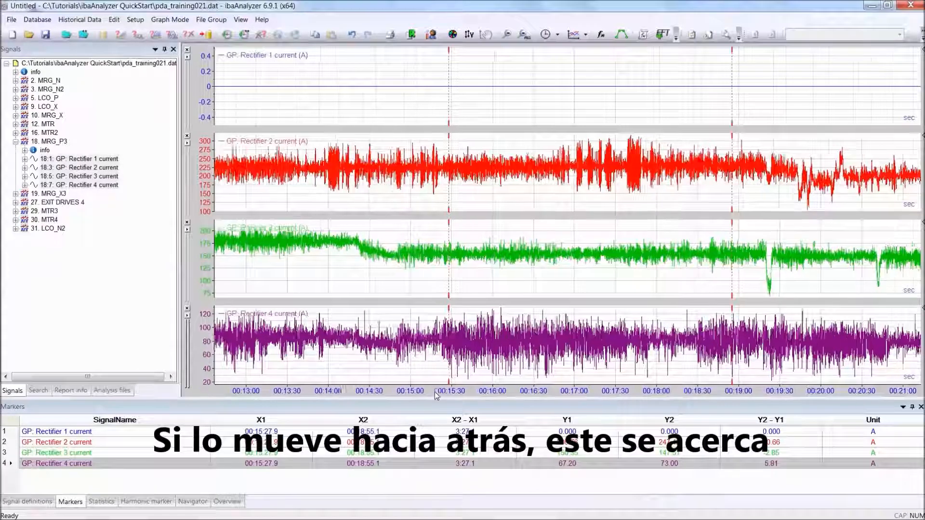
scroll(435, 395, "down", 3)
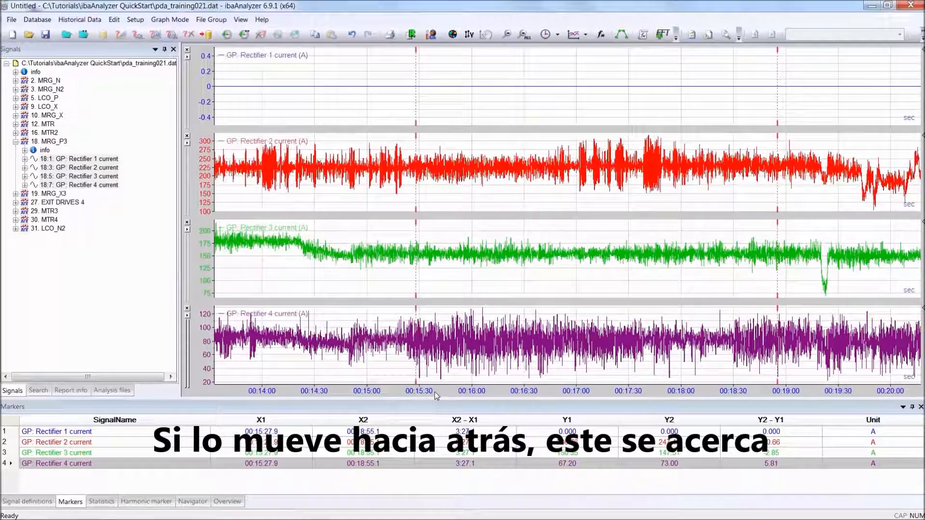
scroll(435, 395, "down", 3)
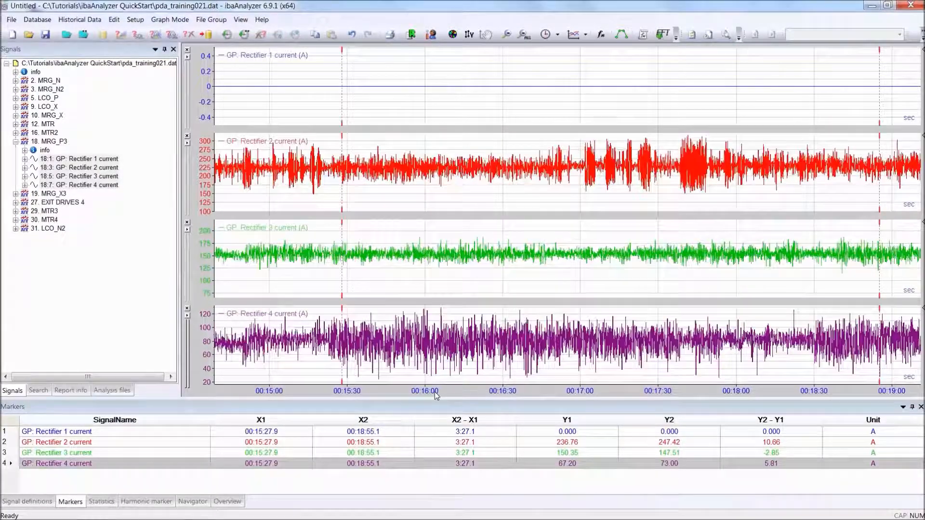
scroll(435, 392, "up", 2)
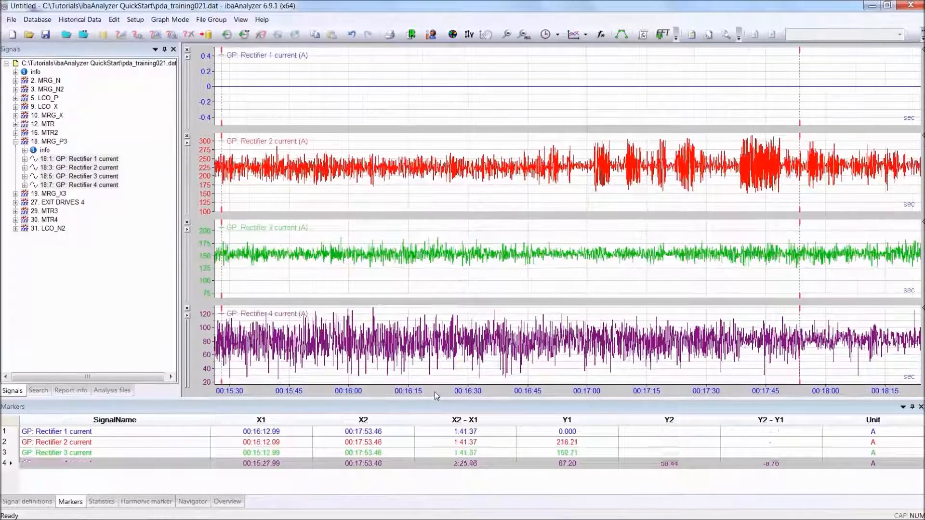
Zoom the time axis back out and shift it to span about 00:13:30 to 00:18:50
scroll(435, 391, "up", 4)
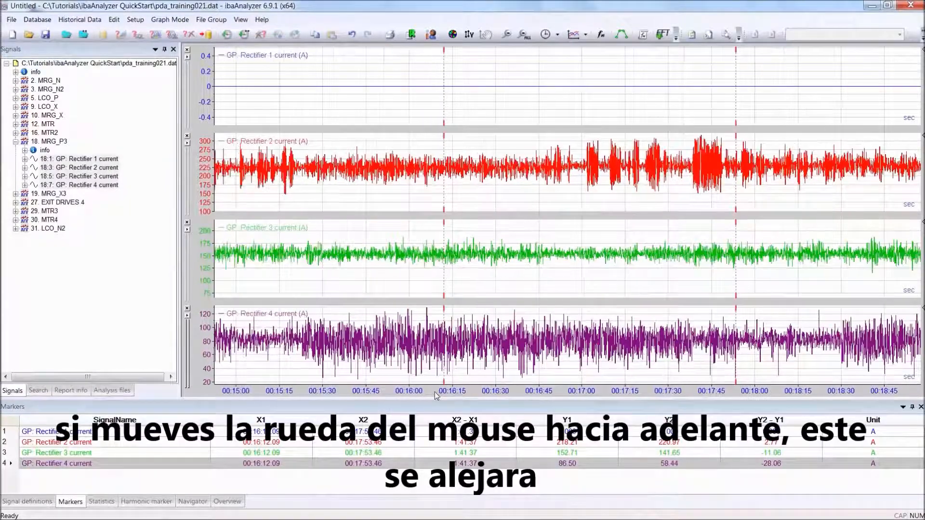
scroll(434, 392, "up", 3)
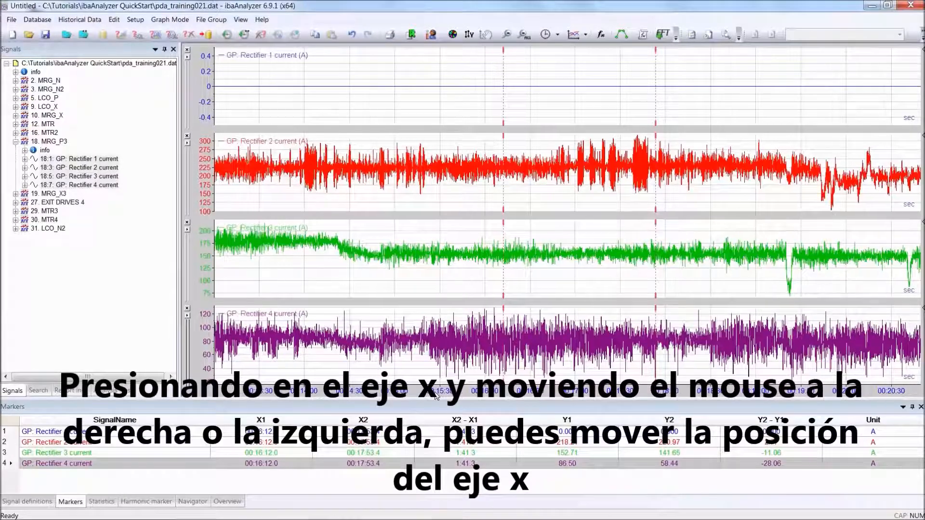
scroll(434, 393, "down", 3)
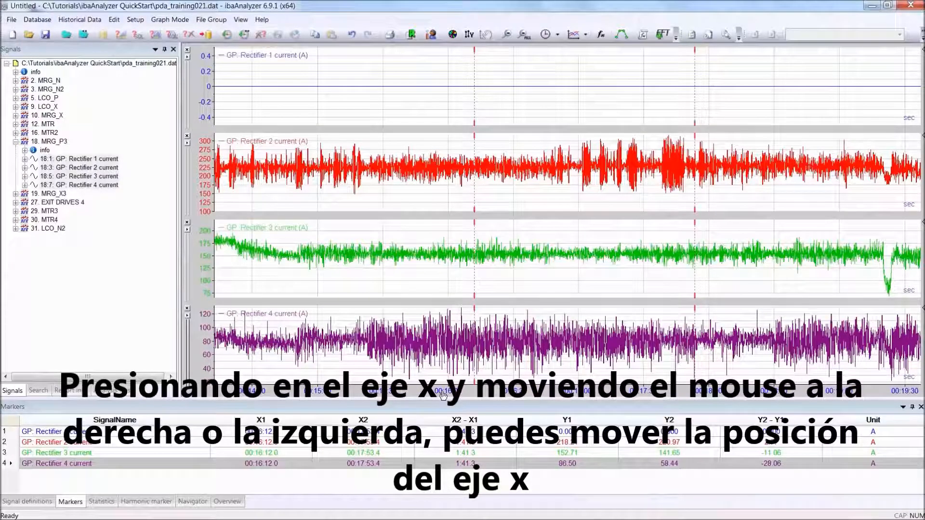
left_click_drag(443, 395, 540, 400)
Zoom the value axis of the Rectifier 3 current graph in and out, and shift its curve slightly downward
left_click(206, 254)
scroll(206, 253, "down", 3)
scroll(206, 254, "up", 5)
scroll(206, 253, "up", 3)
scroll(206, 254, "up", 4)
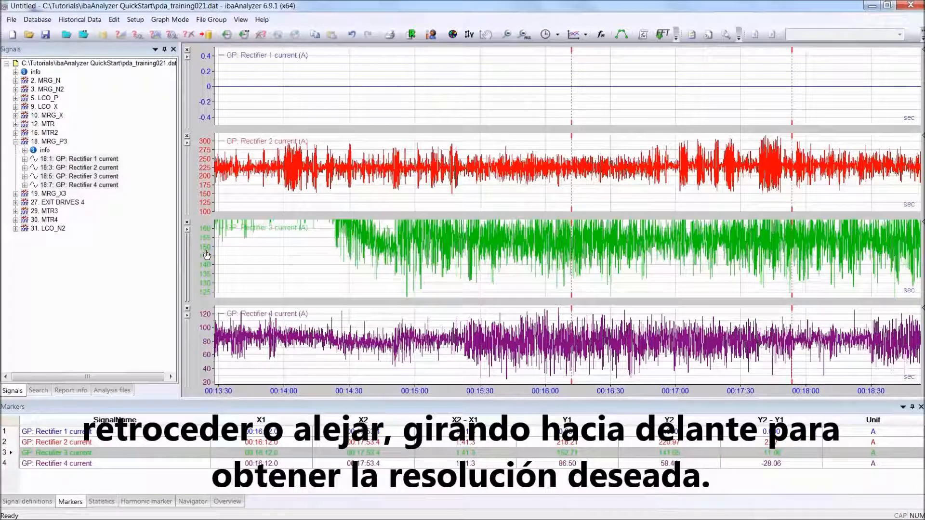
scroll(207, 255, "down", 3)
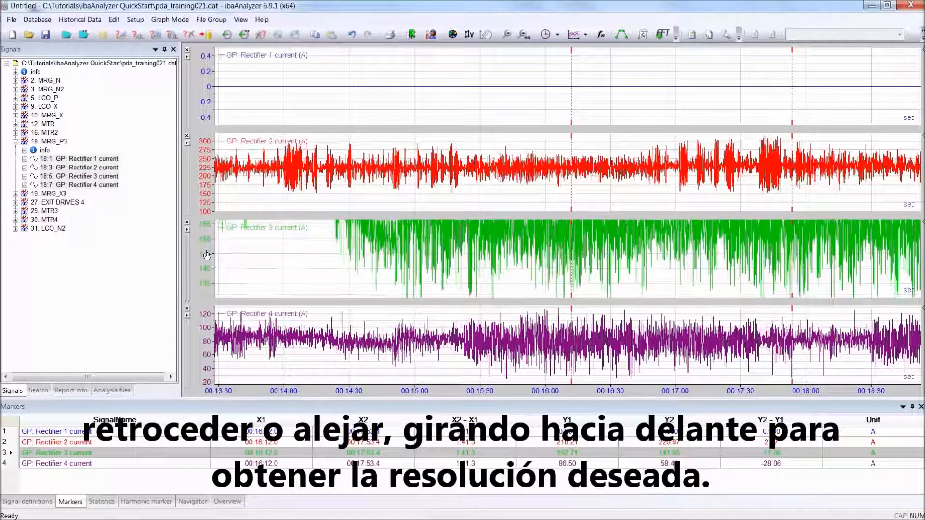
scroll(207, 255, "down", 4)
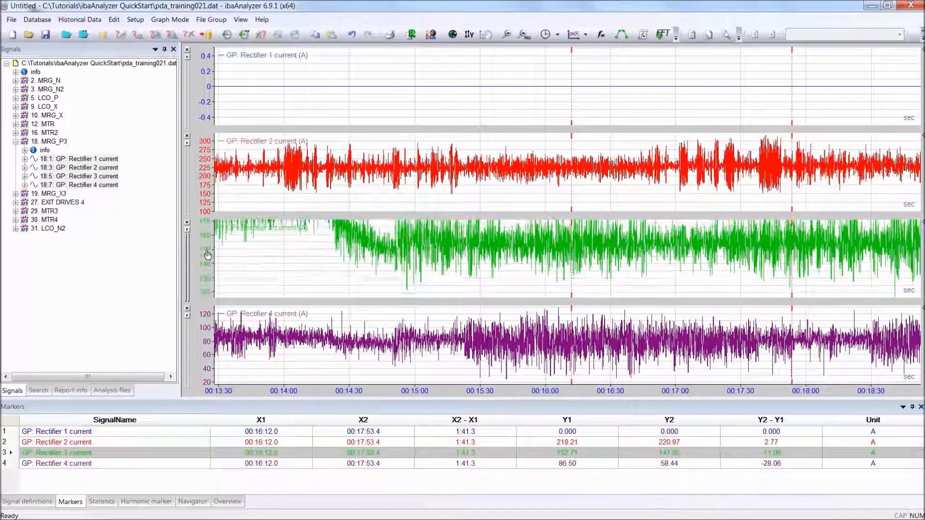
scroll(207, 254, "down", 2)
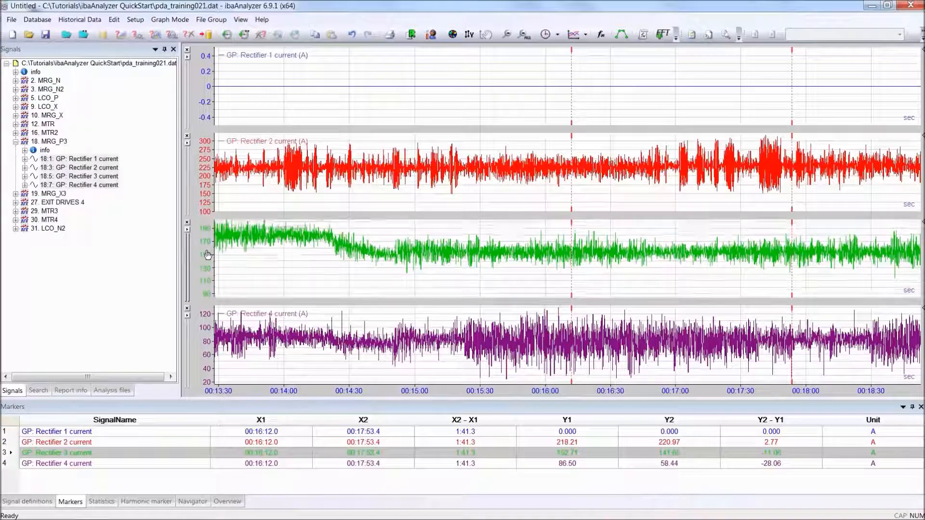
mouse_move(207, 262)
left_mouse_down()
mouse_move(207, 291)
mouse_move(208, 261)
mouse_move(207, 281)
left_mouse_up()
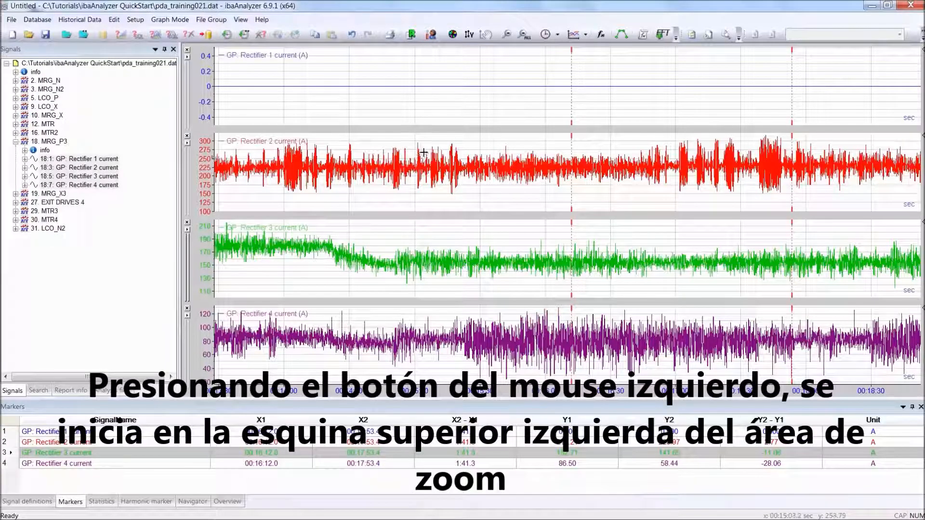
Zoom into a rectangular area of the Rectifier 2 current curve from about 00:15:05 to 00:15:25, and zoom out one level
left_click_drag(425, 143, 467, 194)
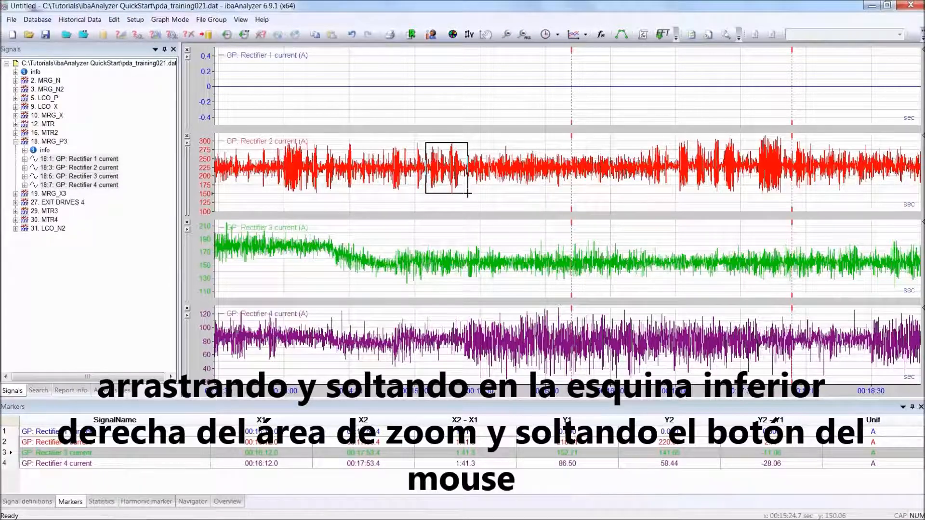
left_click_drag(467, 193, 467, 193)
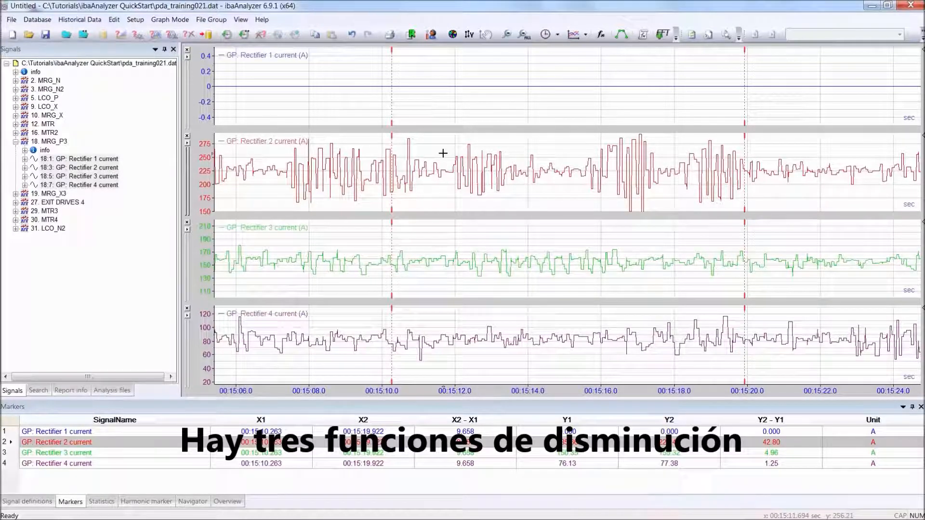
left_click(507, 35)
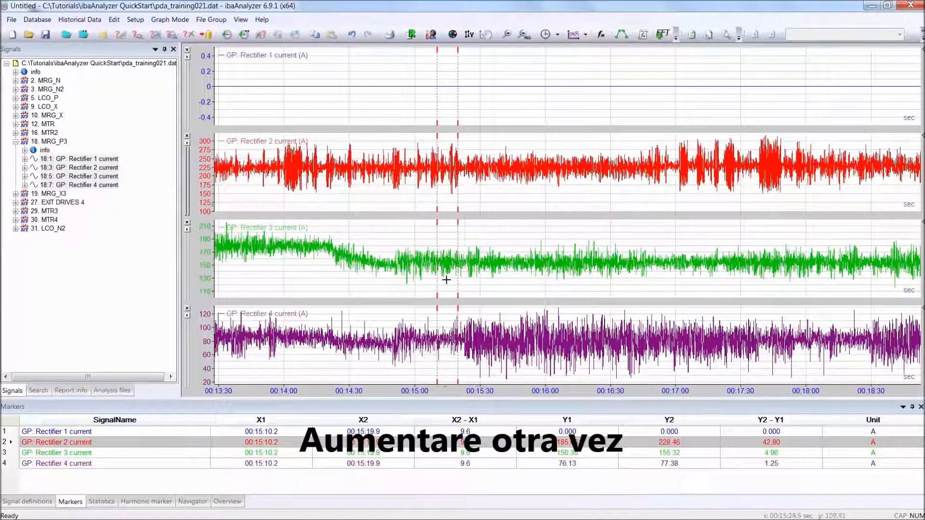
Zoom in on the time axis around 00:16:00, and completely zoom out all graphs
scroll(491, 394, "up", 9)
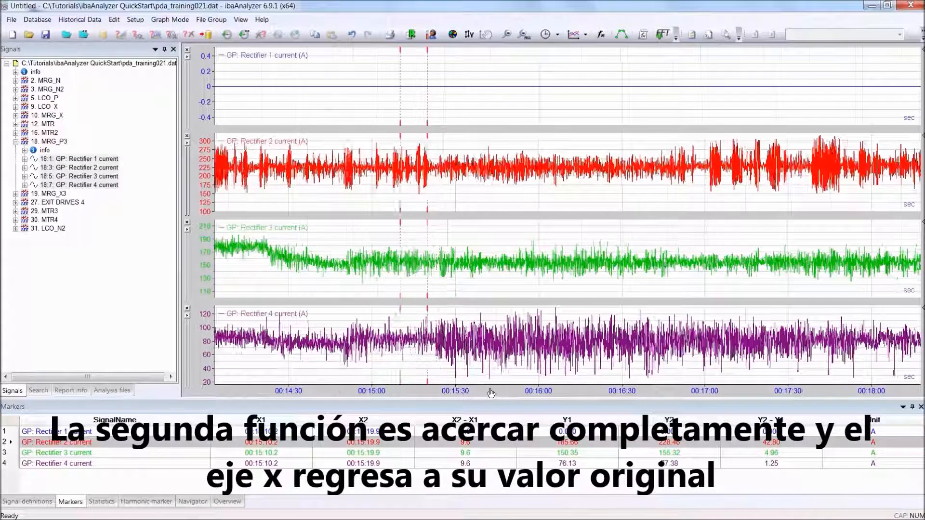
scroll(491, 393, "up", 5)
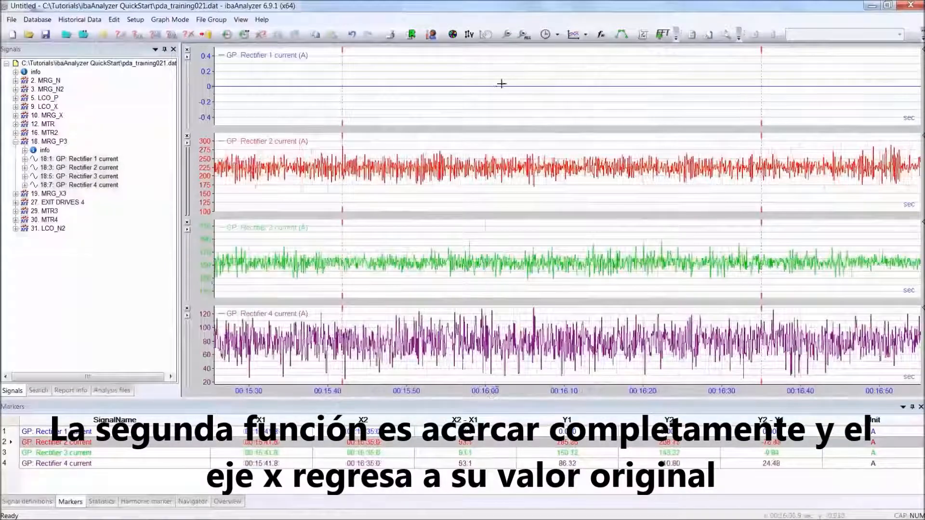
left_click(524, 35)
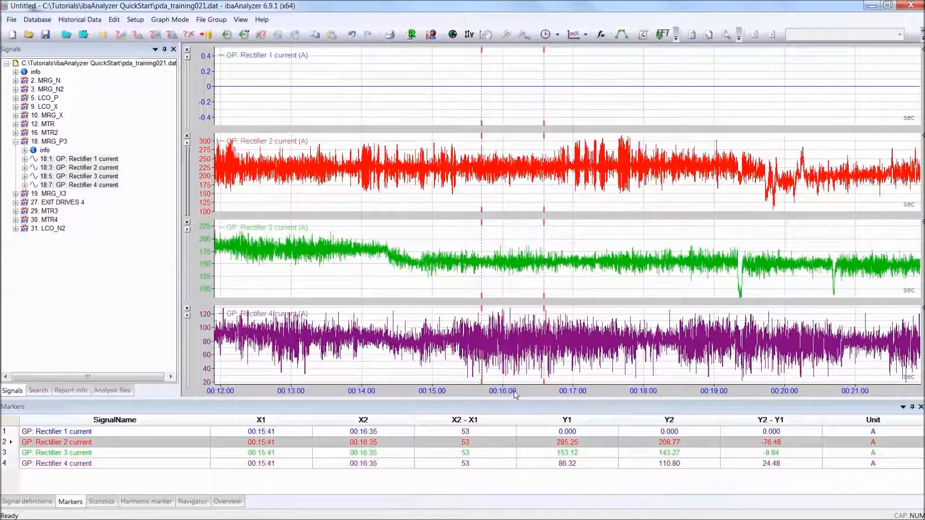
Zoom in on the value axis of the Rectifier 2 current graph, and restore it with AutoScale Axis
scroll(208, 179, "up", 5)
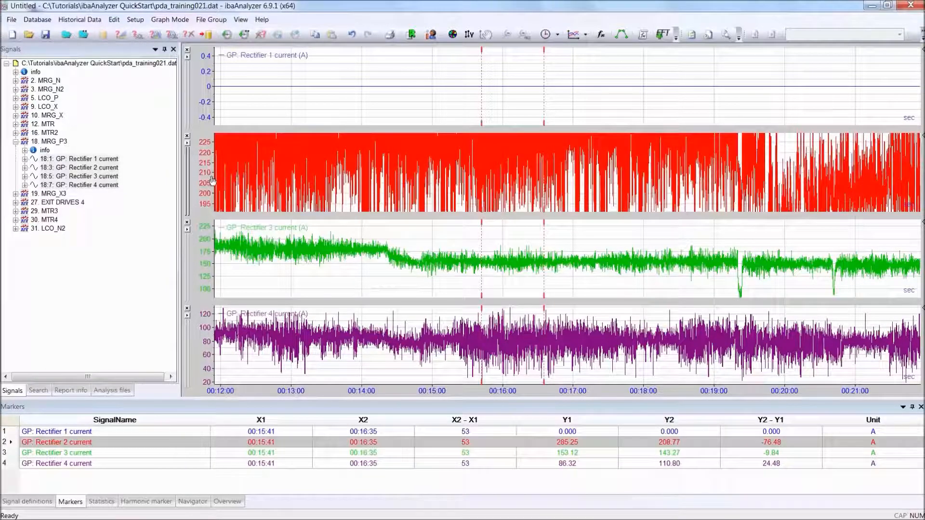
right_click(209, 178)
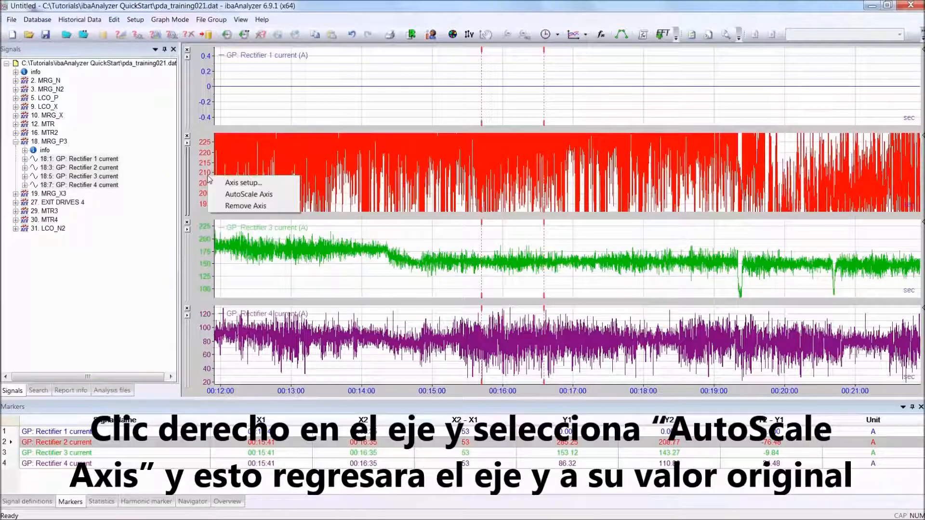
left_click(241, 194)
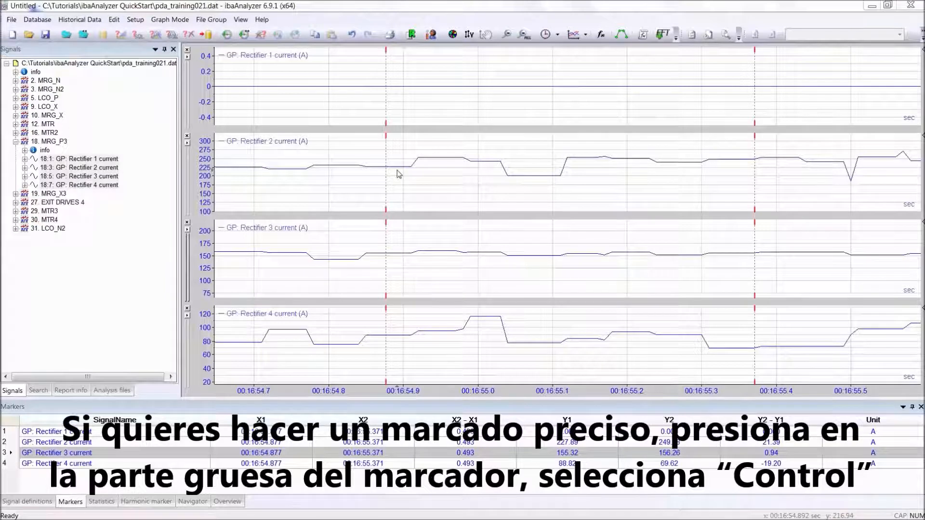
Snap marker X1 to the signal's value-change points, first back to 00:16:54.850 and forward to 00:16:54.920, and onward
left_click_drag(386, 137, 381, 141)
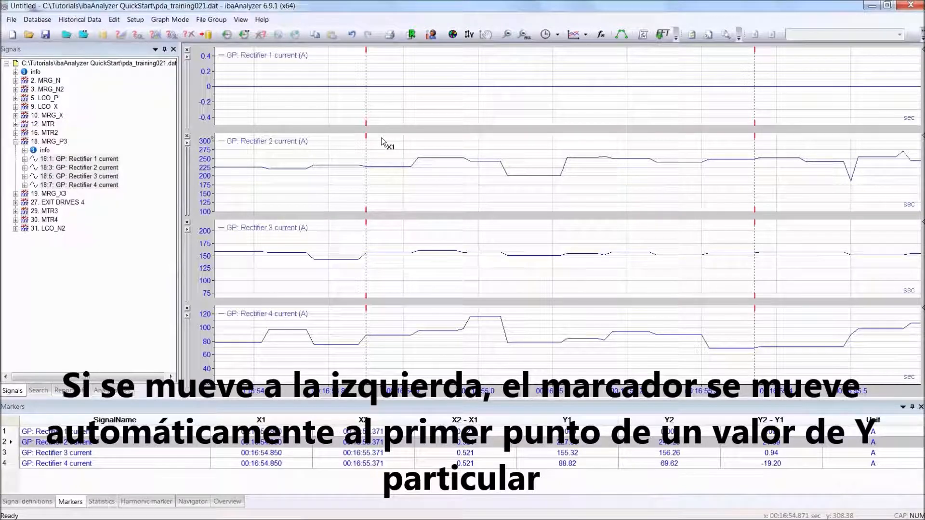
left_click_drag(381, 140, 399, 140)
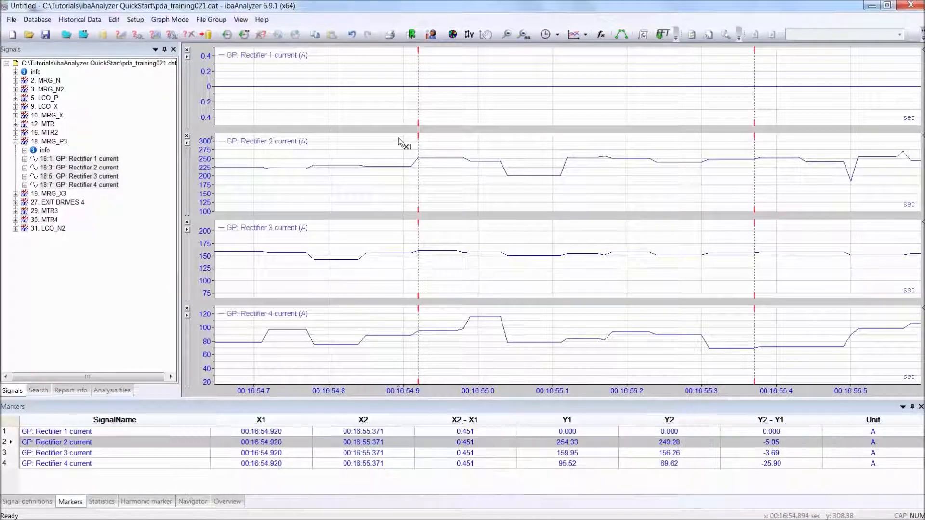
left_click_drag(430, 140, 496, 139)
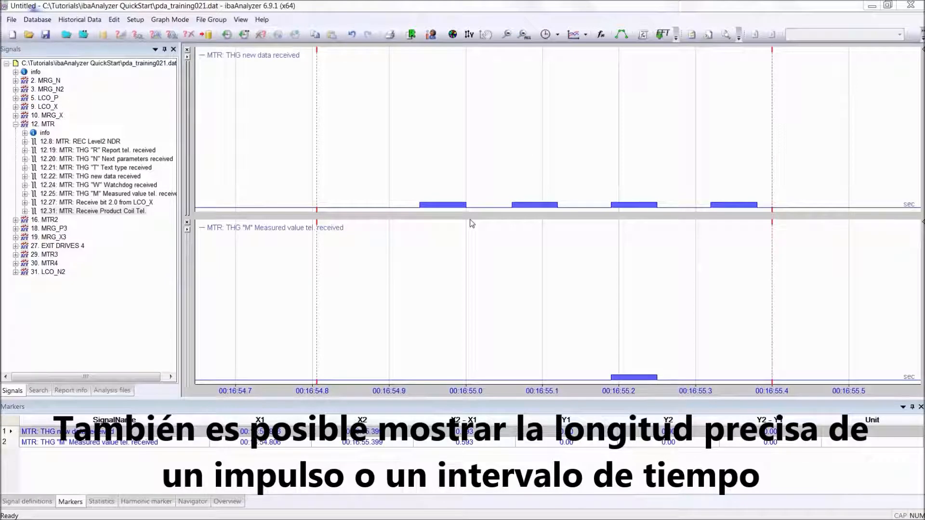
Display the lengths of the first pulse and second gap in THG new data received, and of the THG "M" pulse
double_click(443, 205)
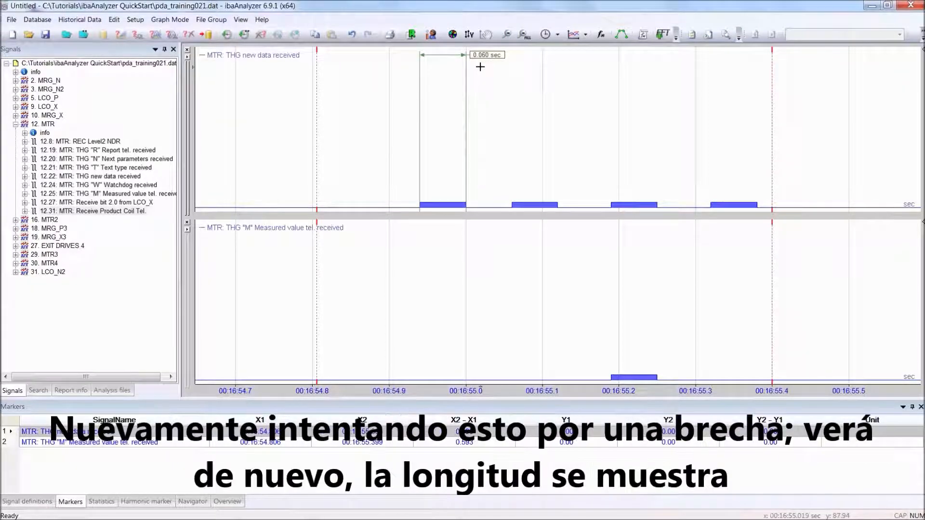
left_click(586, 205)
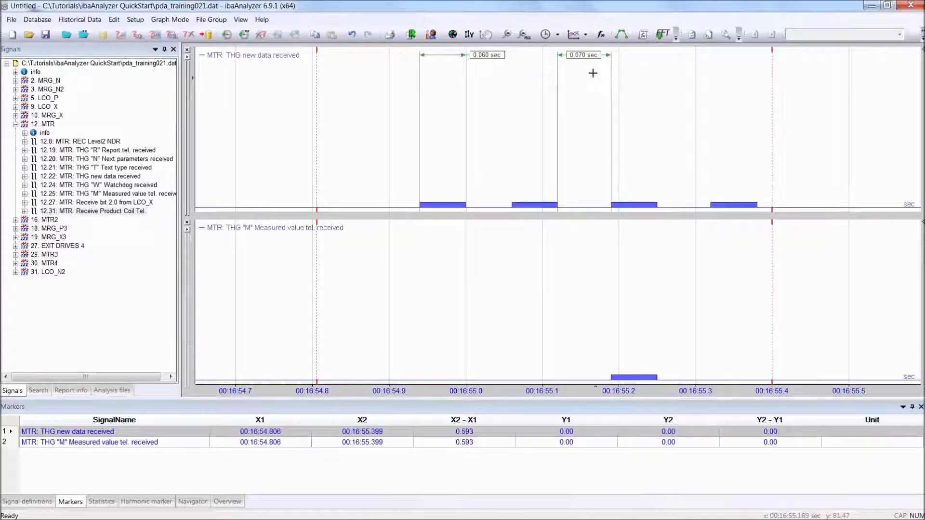
left_click(631, 377)
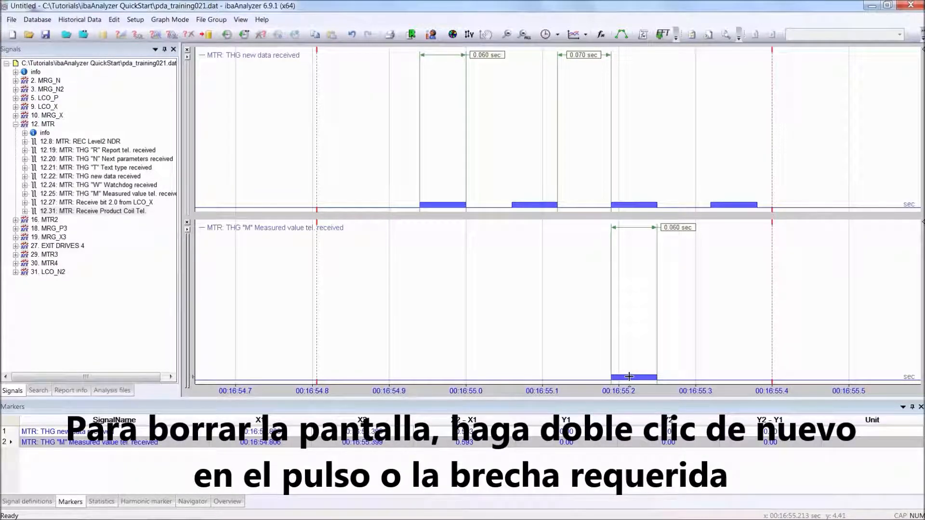
Remove the length displays of the first pulse and the gap from the THG new data received graph
double_click(444, 204)
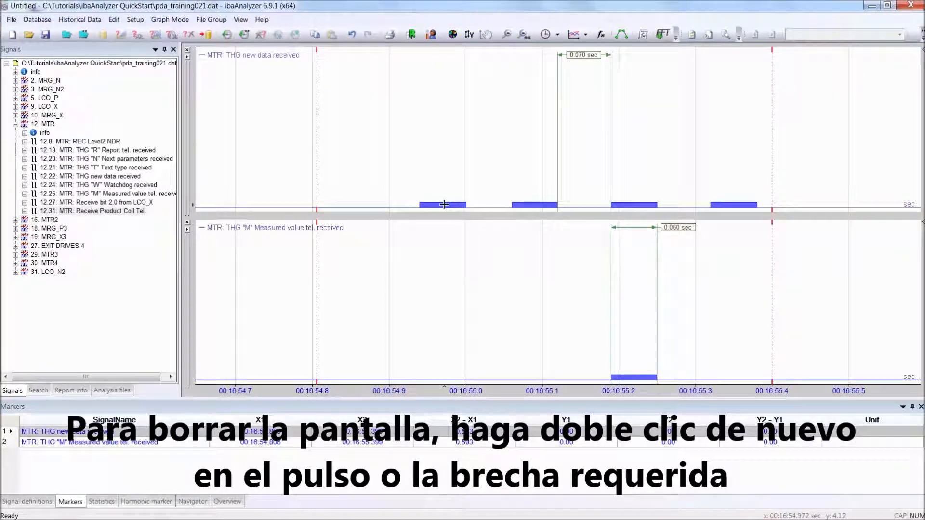
double_click(588, 205)
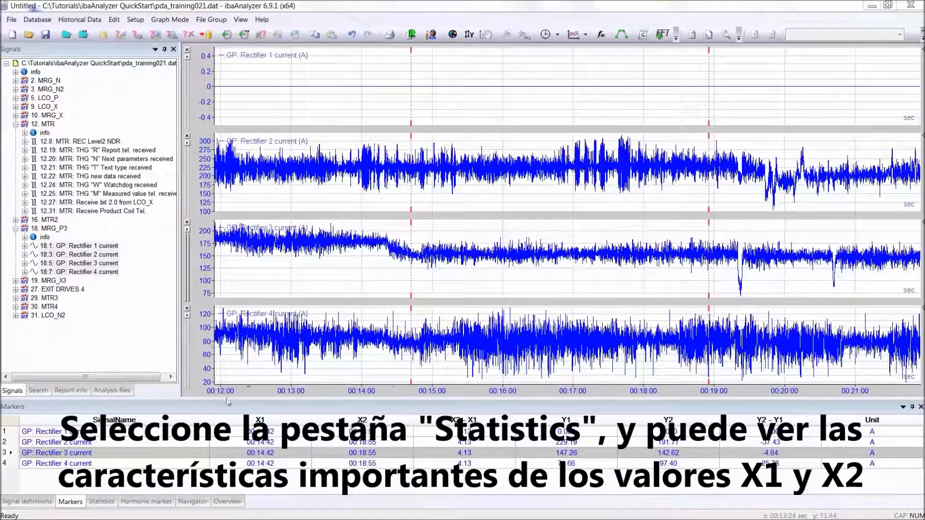
Show the statistics of the rectifier current signals between markers X1 and X2
left_click(101, 501)
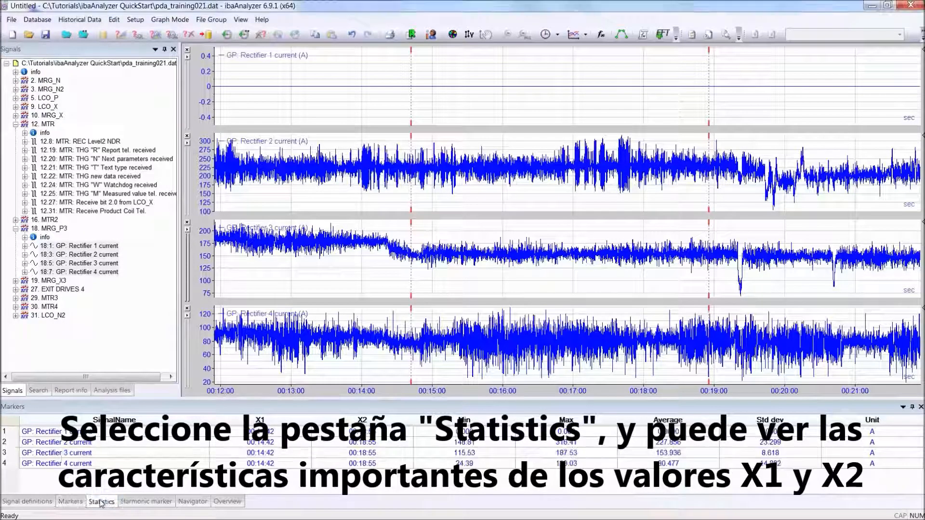